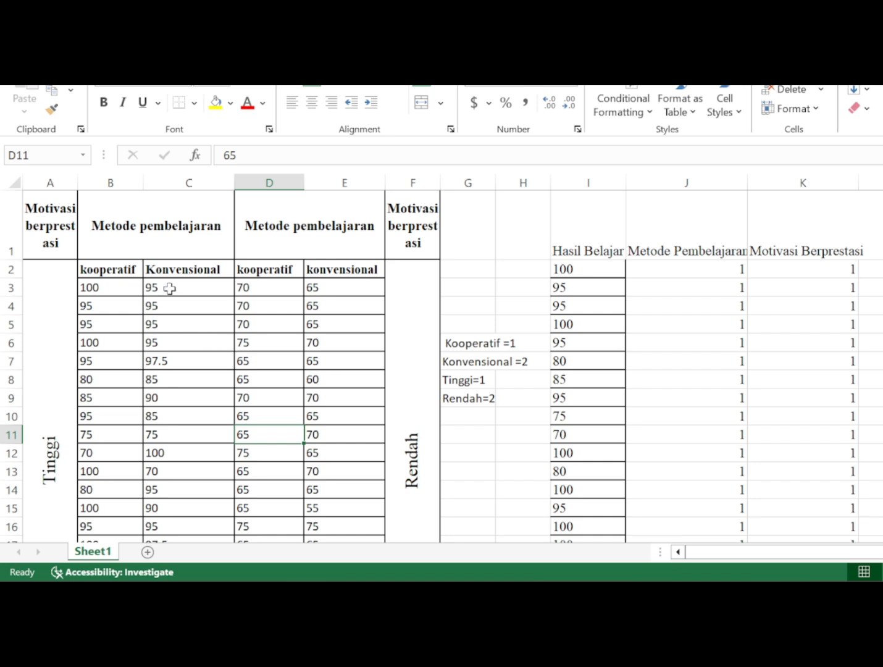
Examine the source table of scores grouped by learning method and by Tinggi and Rendah motivation down to its last row
click(409, 298)
key(Down)
key(Down)
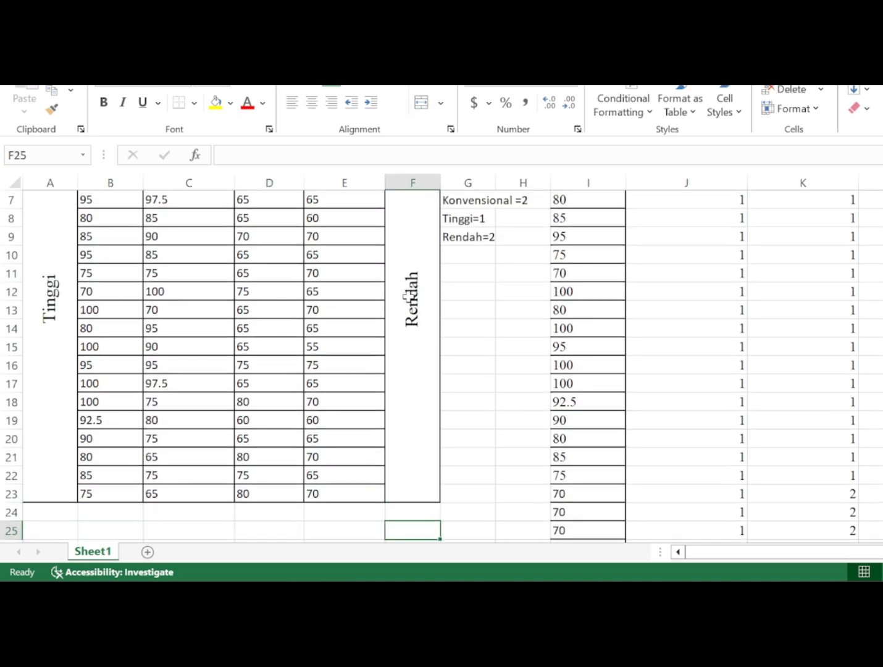
key(Up)
key(Up)
key(Up)
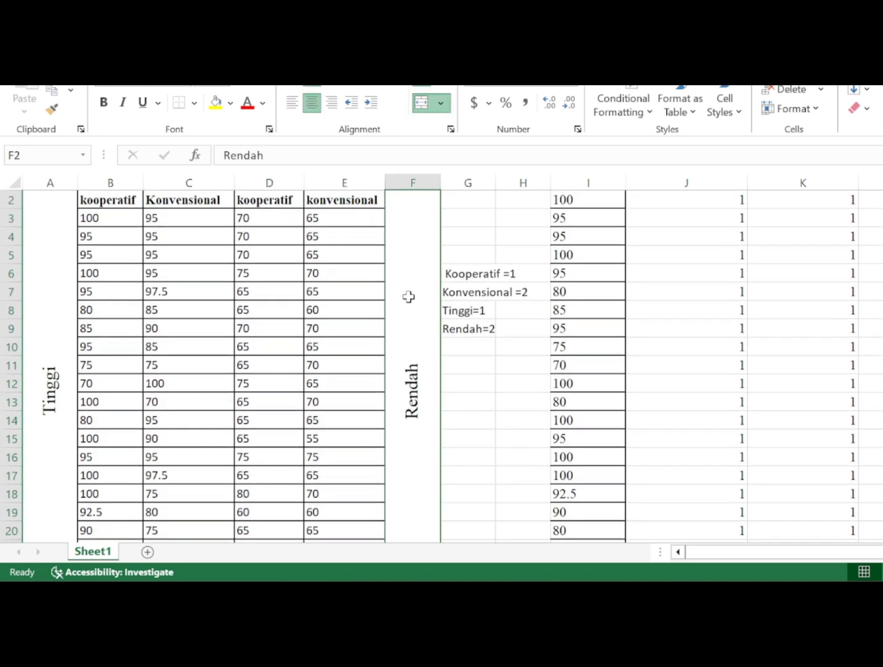
click(480, 307)
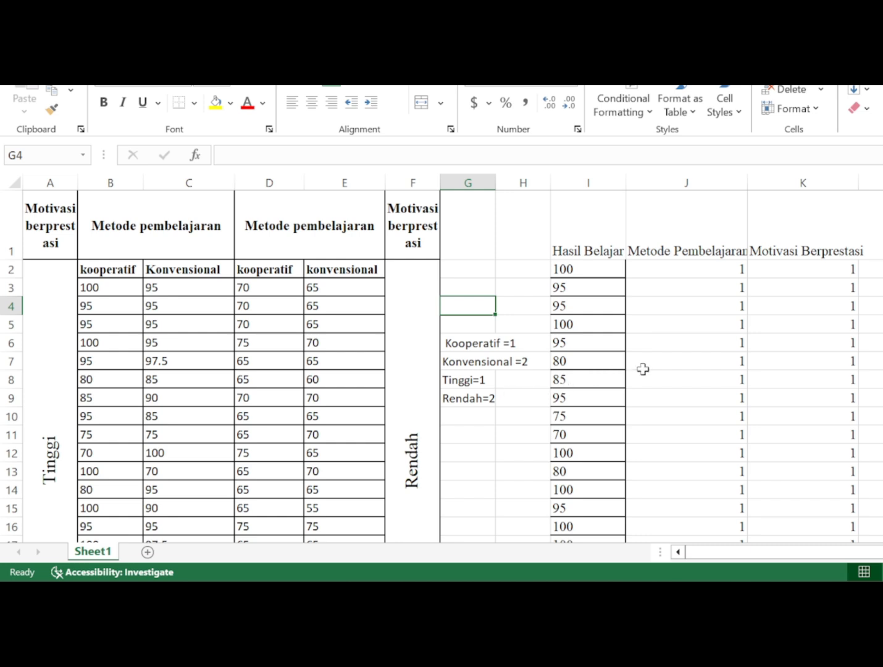
Review the coded Hasil Belajar, Metode Pembelajaran and Motivasi Berprestasi columns down to about row 59, then return to the headers
click(735, 347)
click(738, 356)
key(Down)
key(Down)
key(Down)
key(Down)
key(Down)
key(Down)
key(Down)
key(Down)
key(Down)
key(Down)
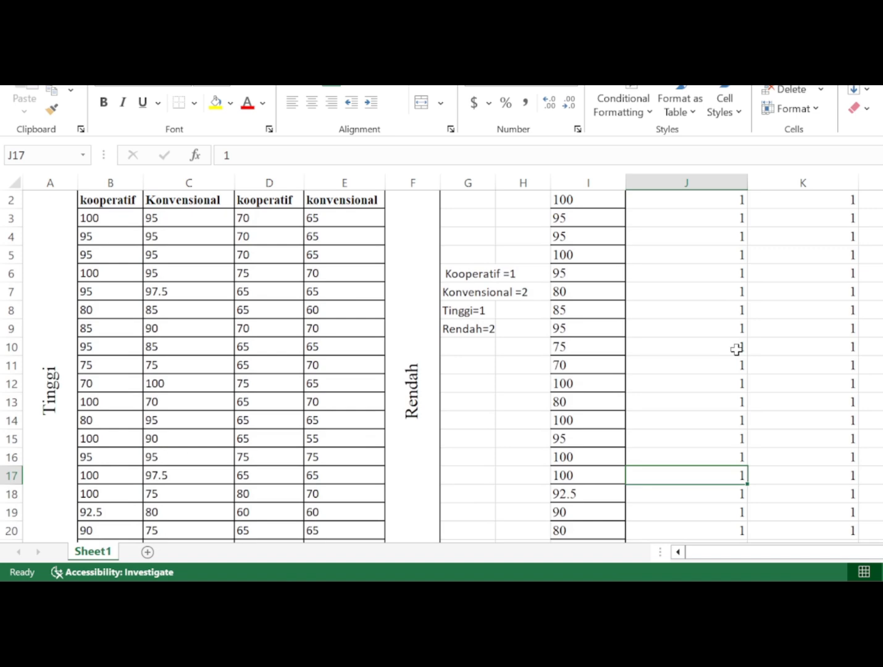
key(Down)
key(Down)
key(Down)
key(Down)
key(Down)
key(Down)
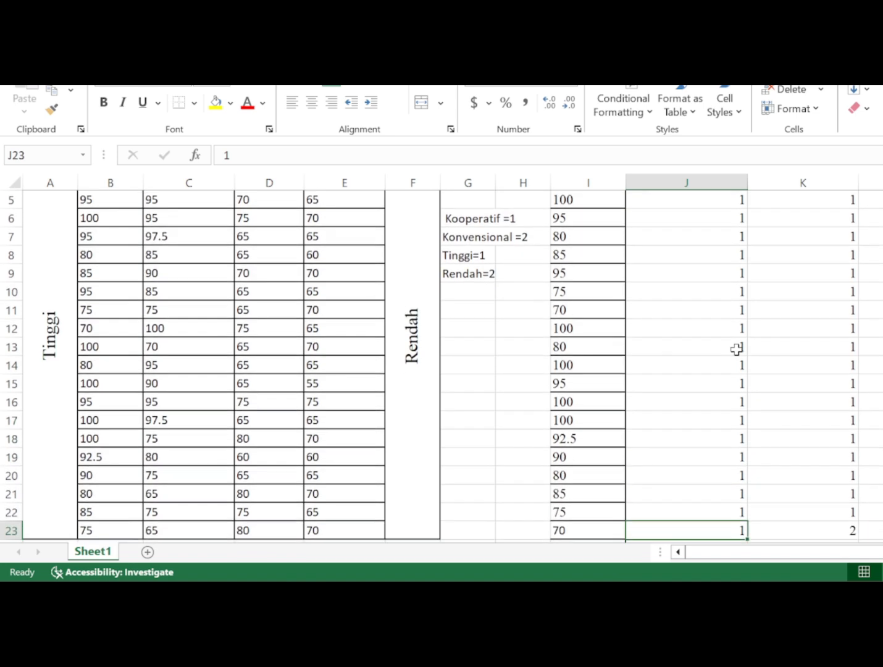
key(Down)
key(Down)
key(Down)
key(Down)
key(Down)
key(Down)
key(Down)
key(Down)
key(Down)
key(Down)
key(Down)
key(Down)
key(Down)
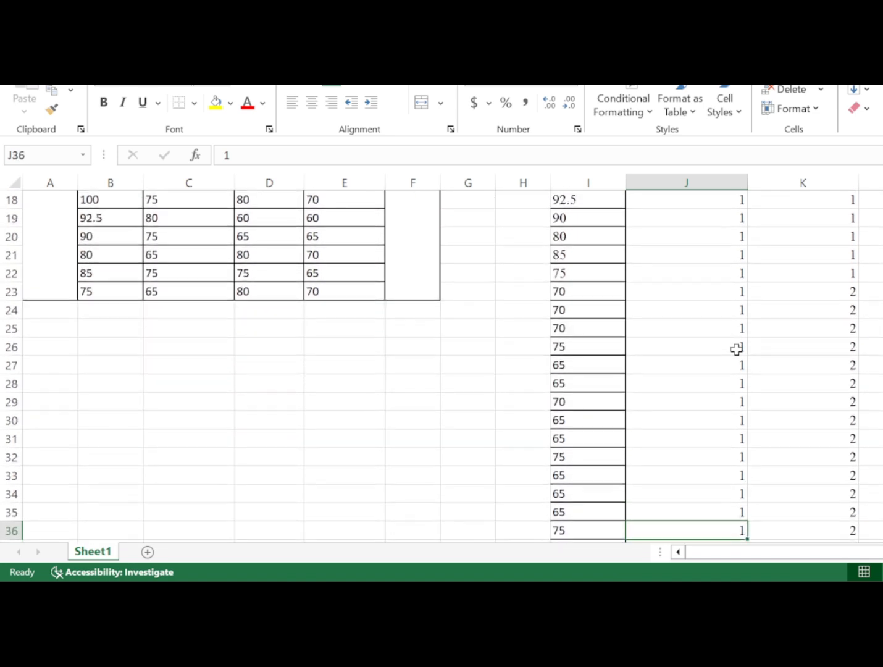
key(Down)
key(Down)
key(Down)
key(Down)
key(Down)
key(Down)
key(Down)
key(Down)
key(Down)
key(Down)
key(Down)
key(Down)
key(Down)
key(Down)
key(Down)
key(Down)
key(Down)
key(Down)
key(Down)
key(Down)
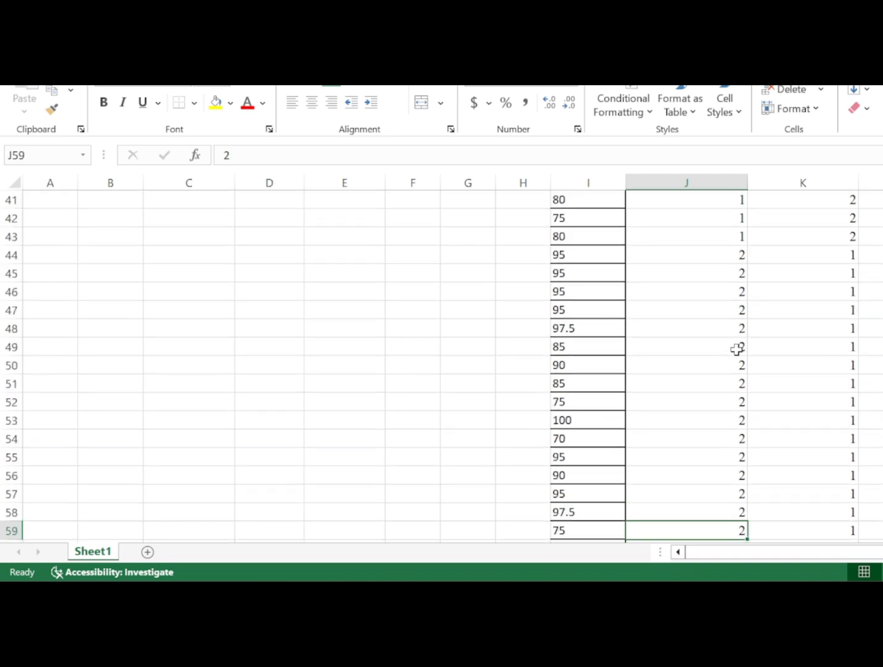
key(Down)
key(Up)
key(Up)
key(Up)
key(Up)
key(Up)
key(Up)
key(Up)
key(Up)
key(Up)
key(Up)
key(Up)
key(Up)
key(Up)
key(Up)
key(Up)
key(Up)
key(Up)
key(Up)
key(Up)
key(Up)
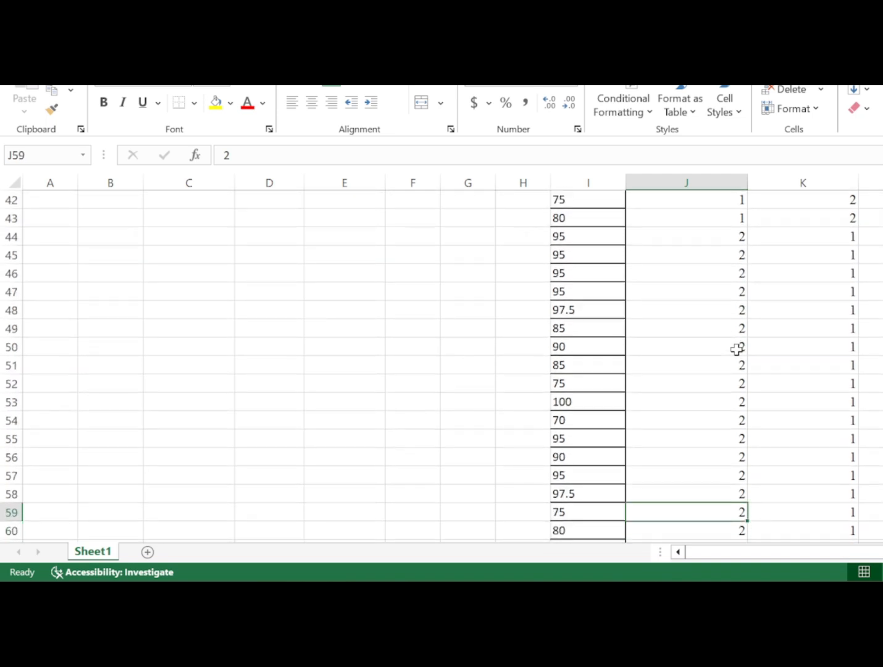
key(Up)
key(Up)
key(Up)
key(Up)
key(Up)
key(Up)
key(Up)
key(Up)
key(Up)
key(Up)
key(Up)
key(Up)
key(Up)
key(Up)
key(Up)
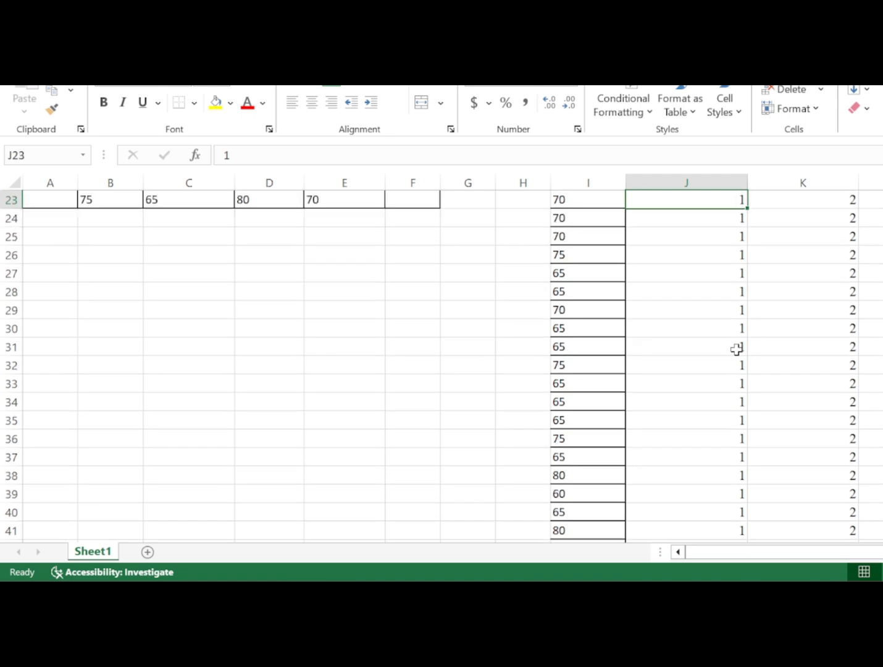
key(Up)
key(Up)
key(Up)
key(Up)
key(Up)
key(Up)
key(Up)
key(Up)
key(Up)
key(Up)
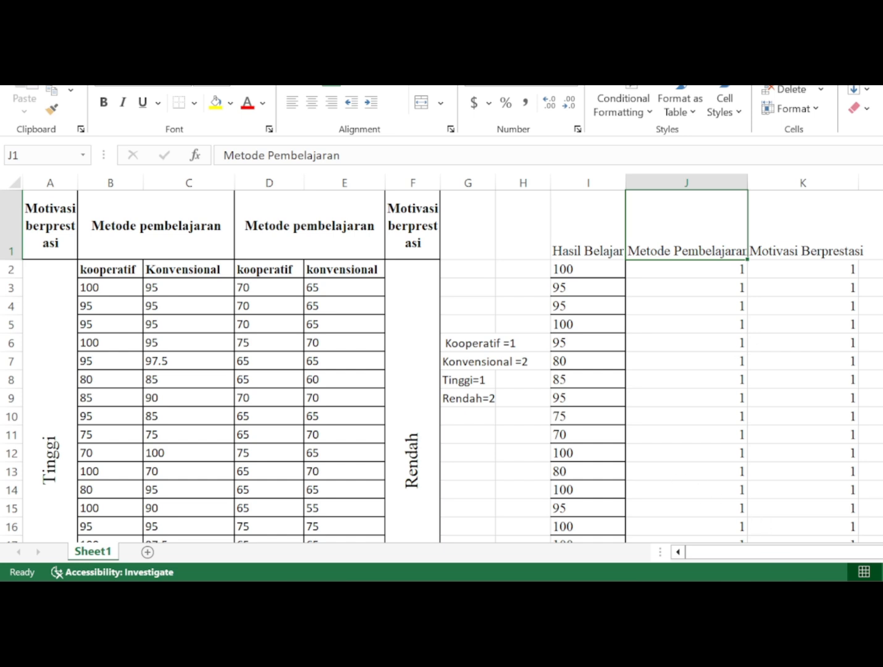
Switch to SPSS and examine the HasilBelajar, MetodePembelajaran and MotivasiBerprestasi data down to case 48
mouse_move(768, 596)
click(682, 537)
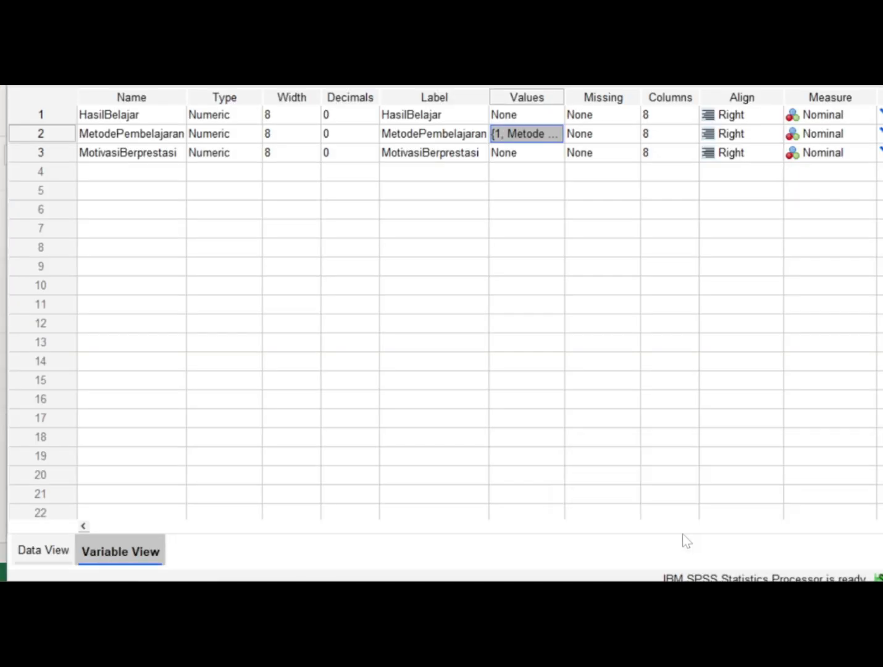
click(44, 551)
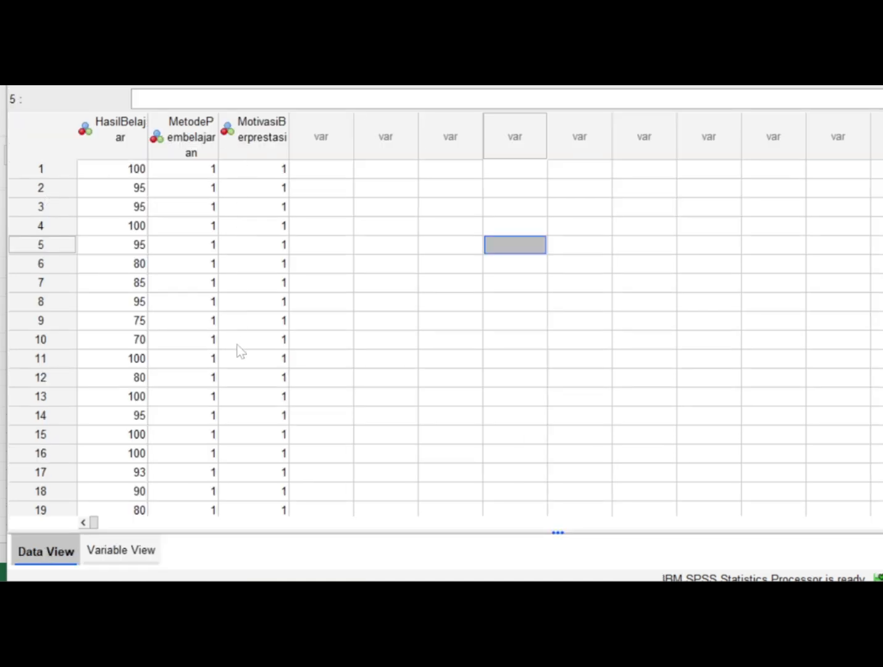
key(Down)
key(Down)
key(Down)
key(Down)
key(Down)
key(Down)
key(Down)
key(Down)
key(Down)
key(Down)
key(Down)
key(Down)
key(Down)
key(Down)
key(Down)
key(Down)
key(Down)
key(Down)
key(Down)
key(Down)
key(Down)
key(Down)
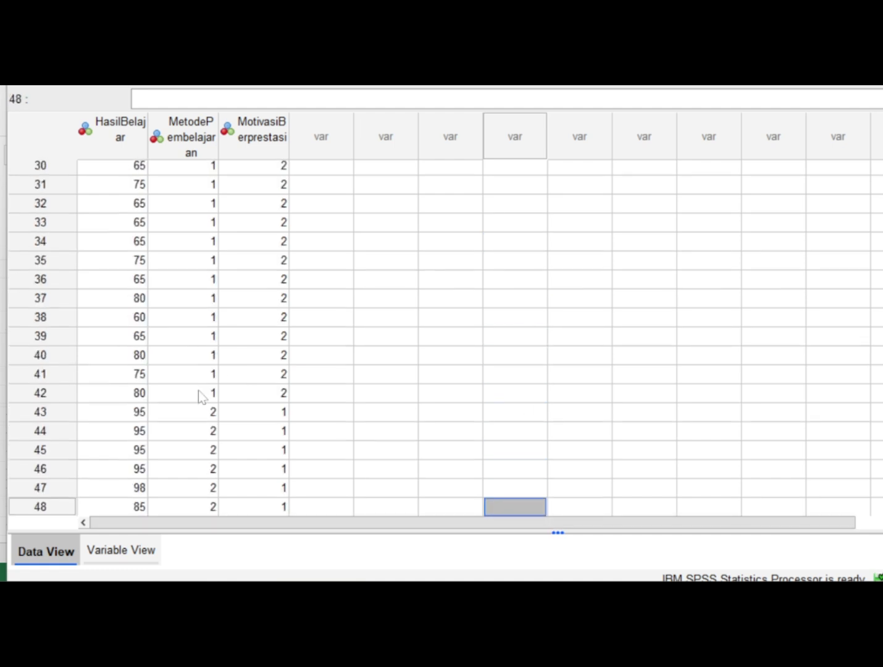
Check the value labels defined for the MetodePembelajaran variable
click(127, 556)
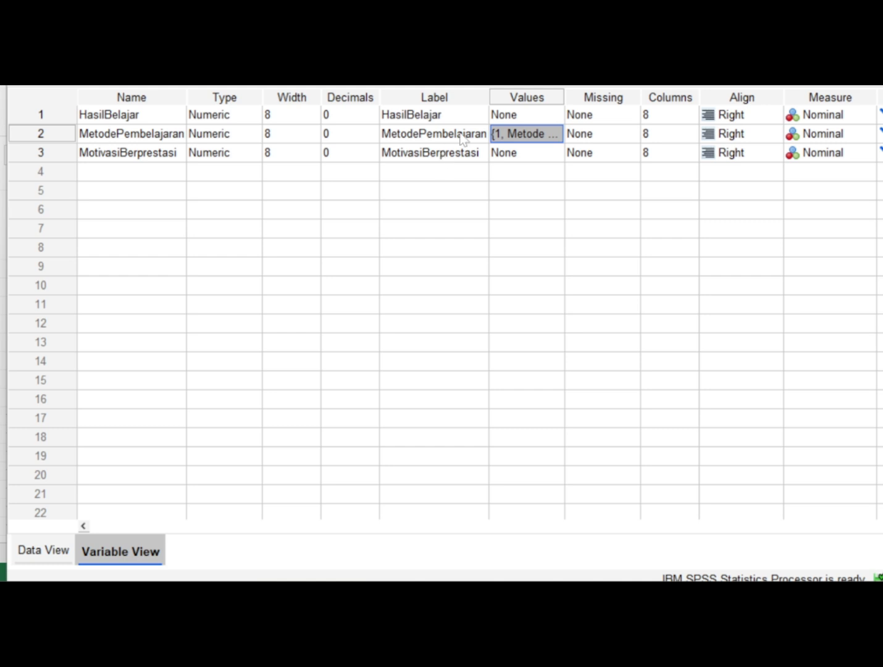
click(532, 139)
click(556, 134)
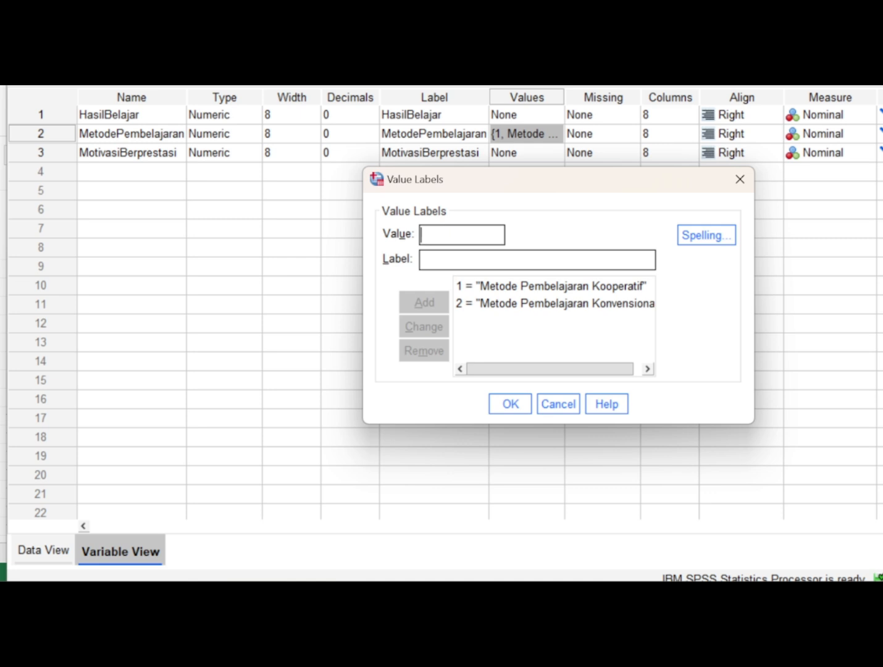
click(521, 406)
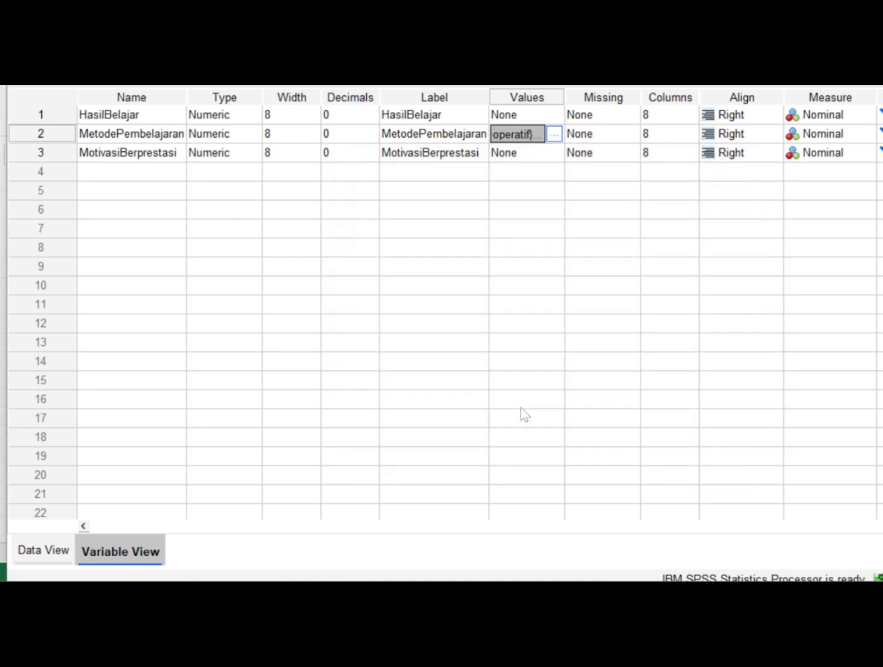
Add the value label 1 = "Tinggi" to the MotivasiBerprestasi variable
click(520, 153)
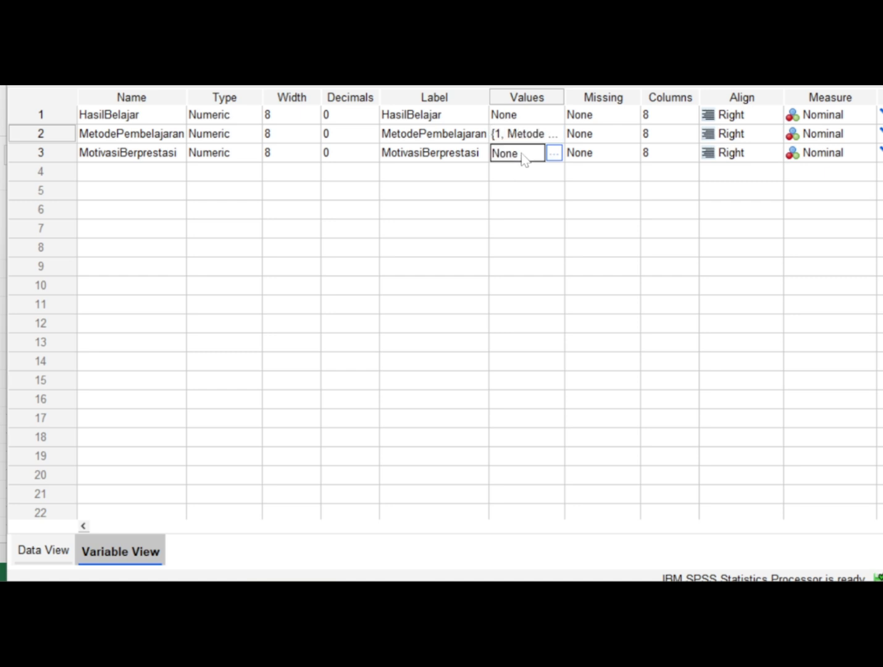
click(553, 155)
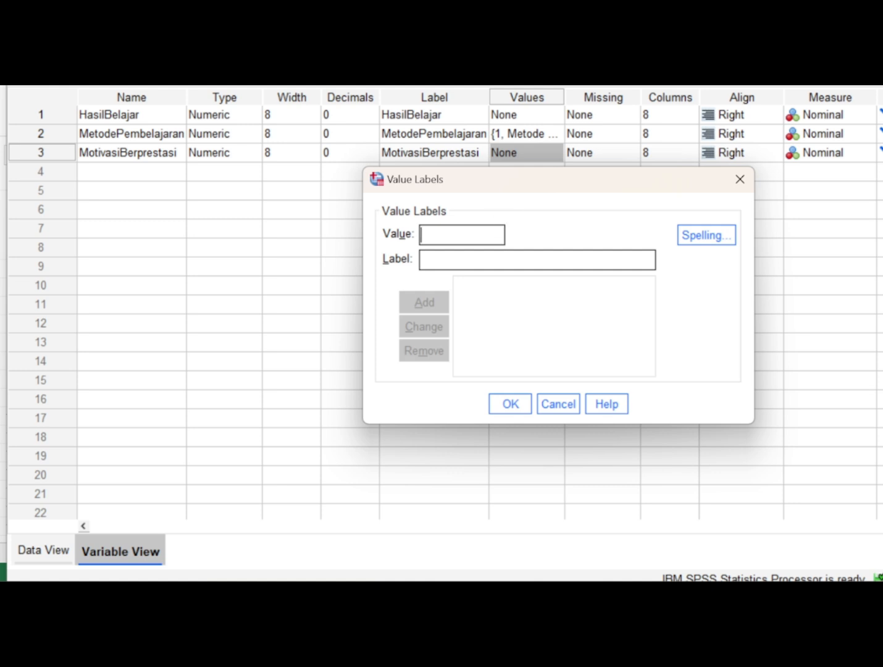
text(1)
key(Tab)
text(Tinggi)
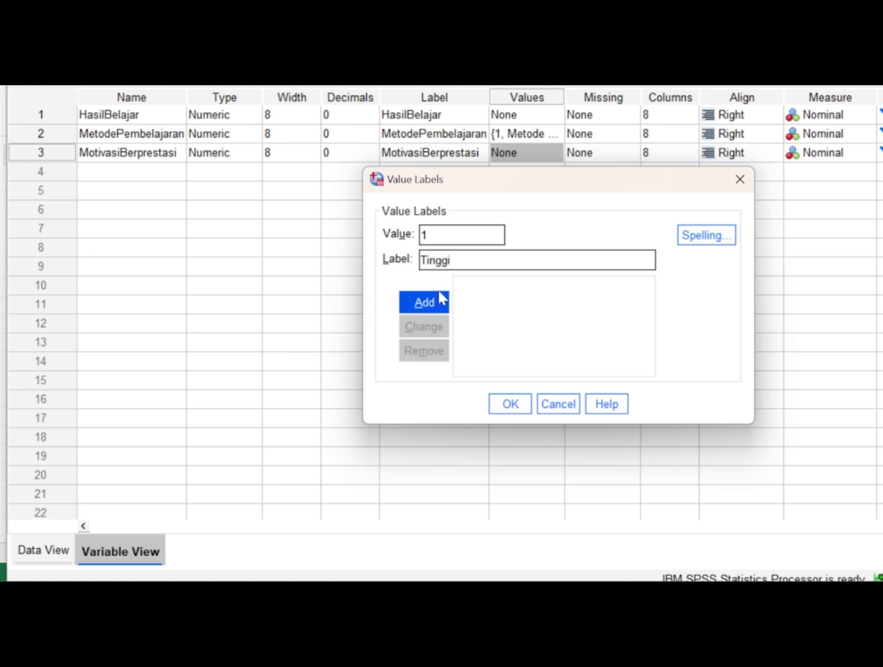
click(439, 297)
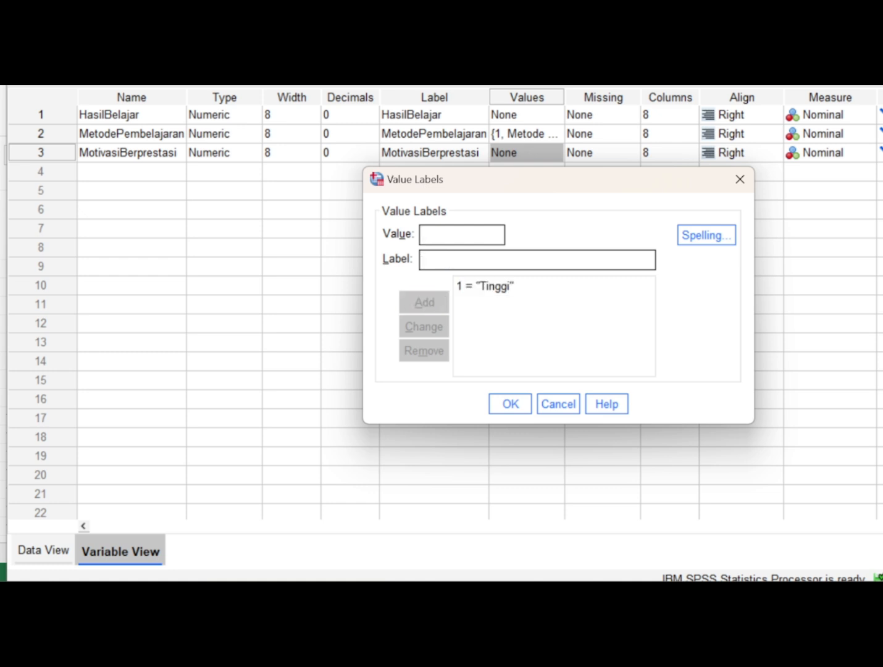
Add the value label 2 = "Rendah" for MotivasiBerprestasi and apply the value labels
text(2)
key(Tab)
text(R)
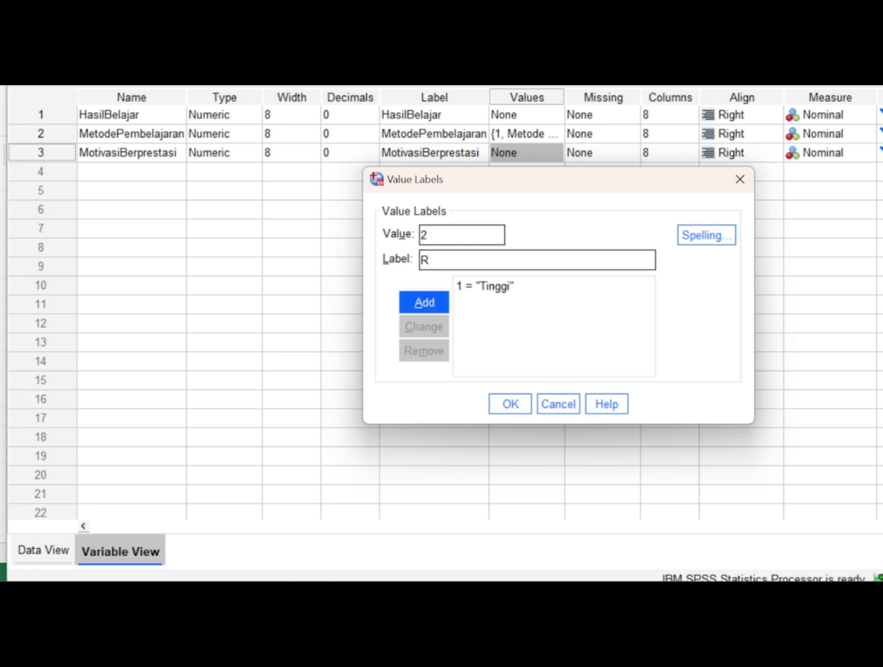
text(endah)
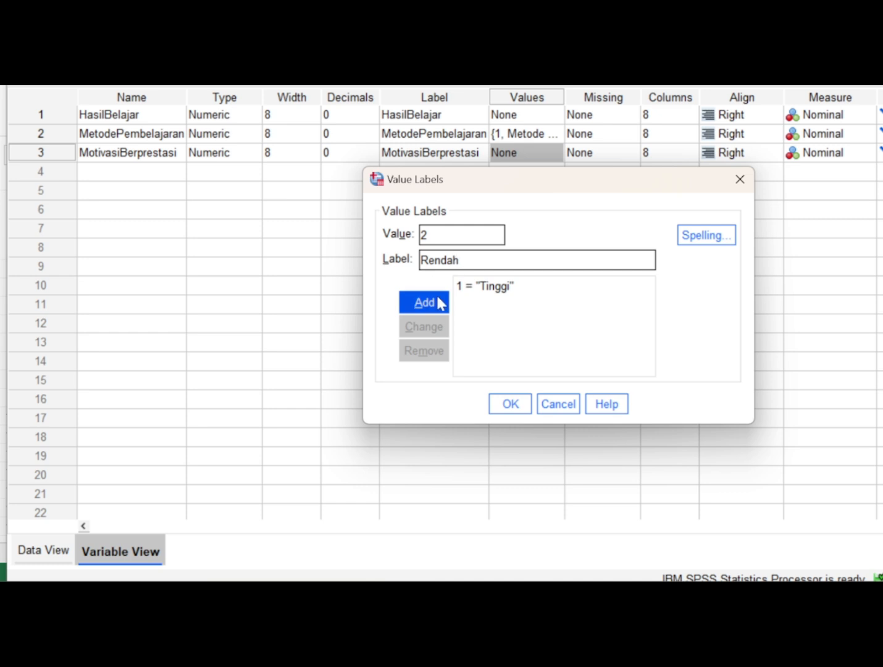
click(439, 304)
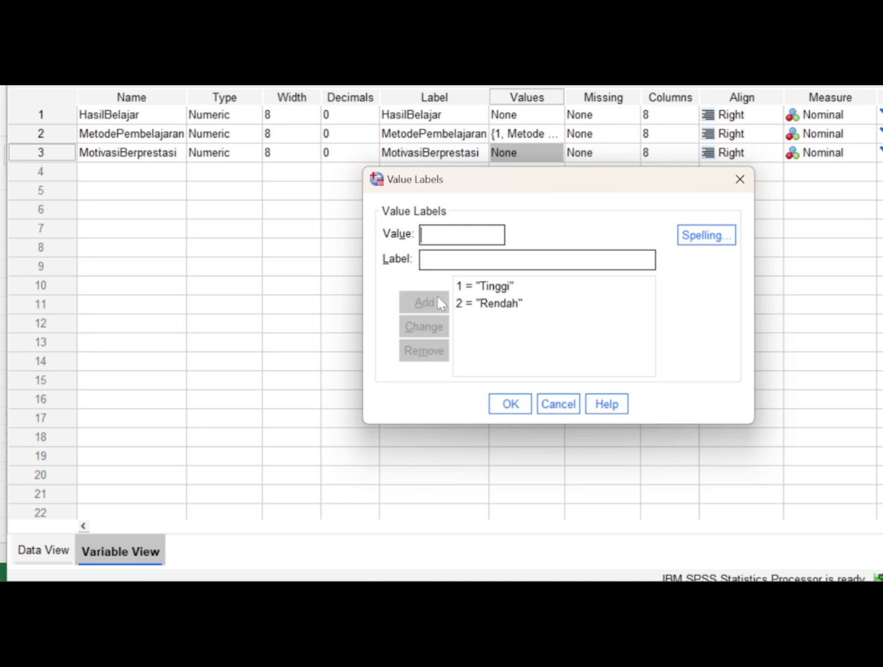
click(523, 407)
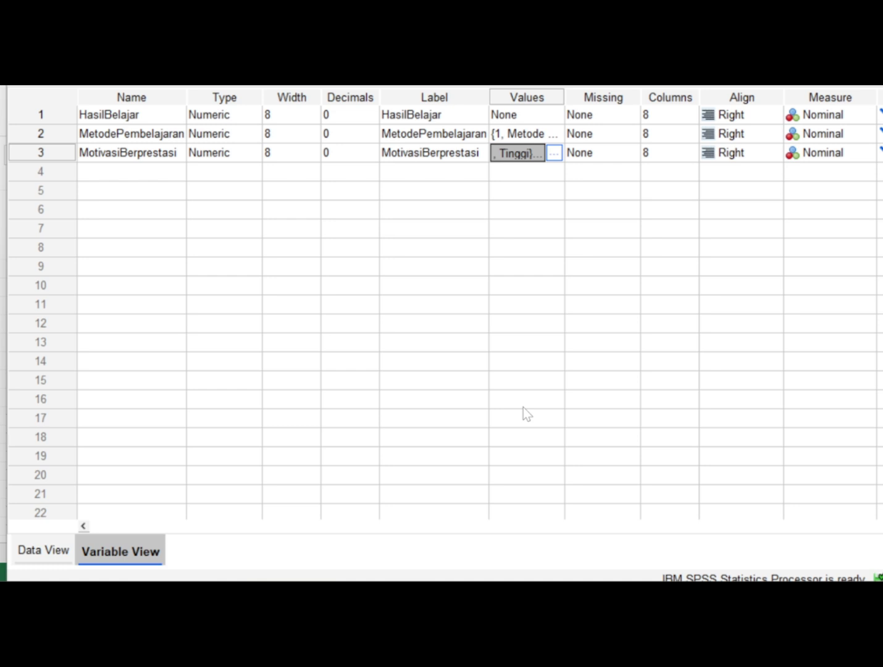
Start a General Linear Model Univariate analysis from the data view with HasilBelajar as the dependent variable
click(49, 550)
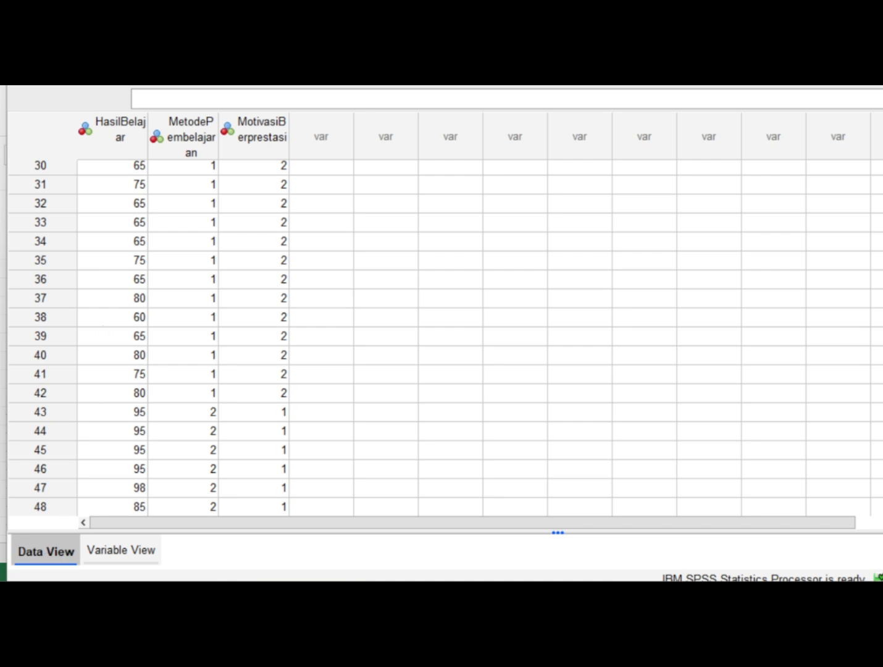
click(250, 26)
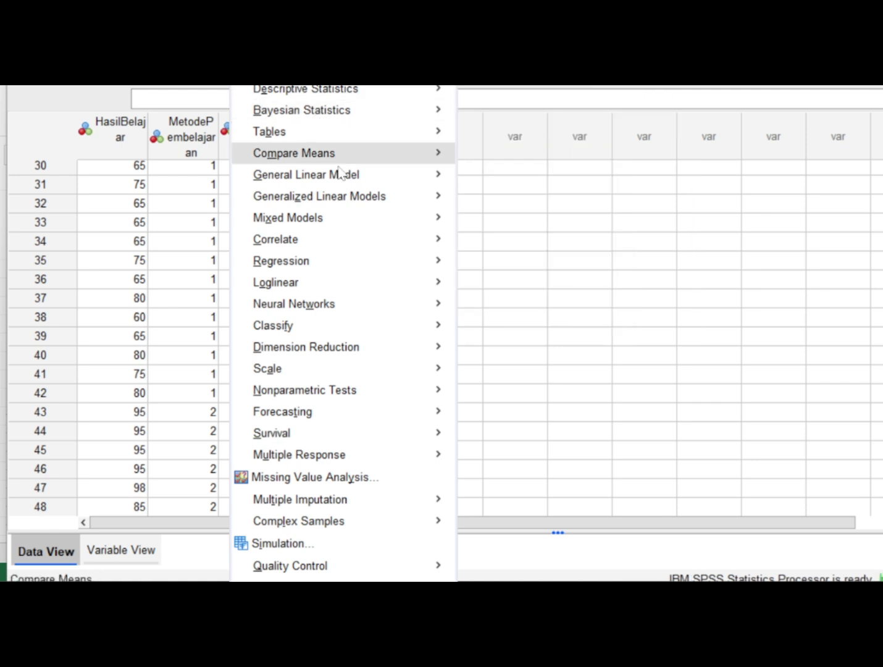
mouse_move(355, 204)
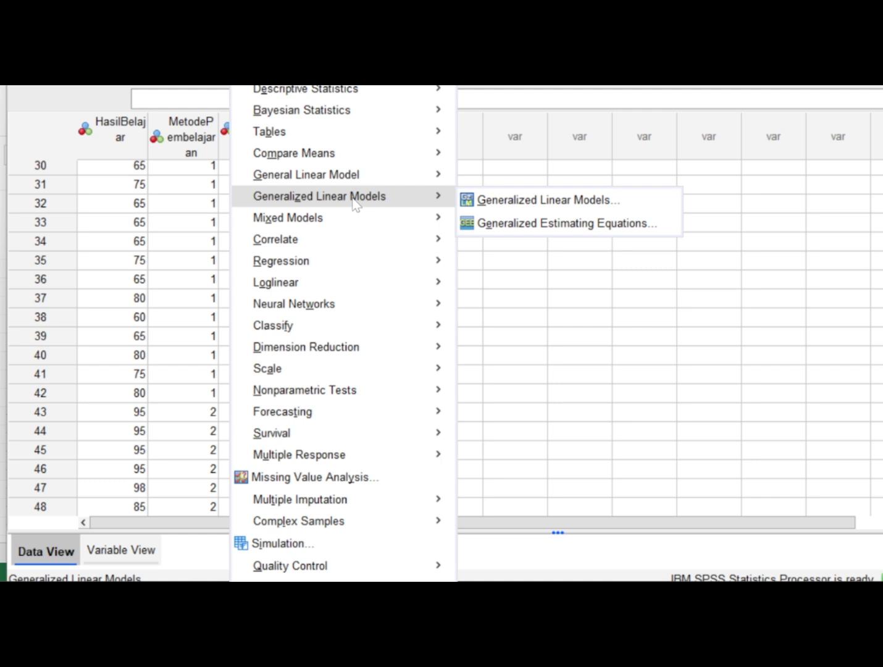
mouse_move(355, 179)
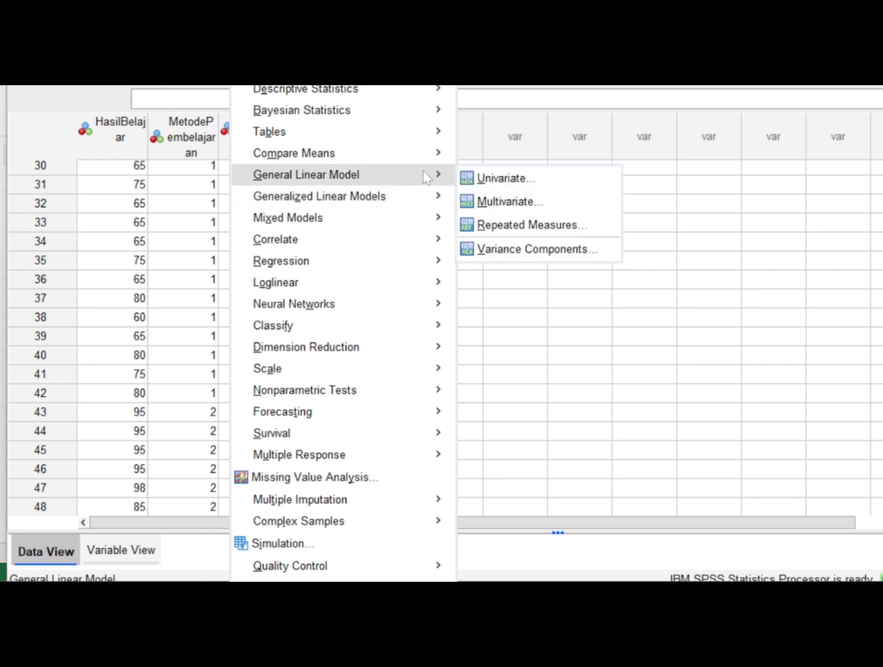
click(487, 179)
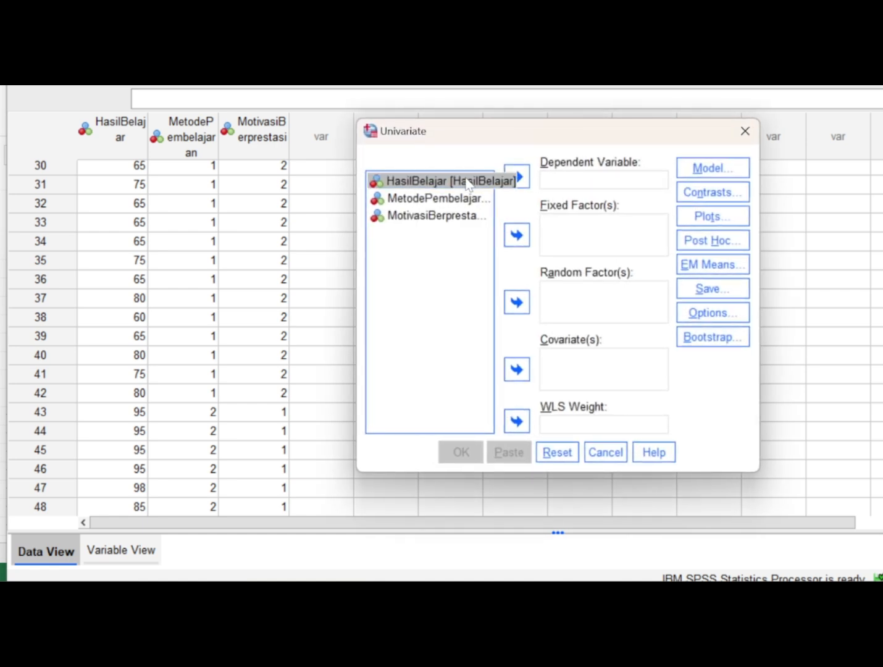
click(516, 178)
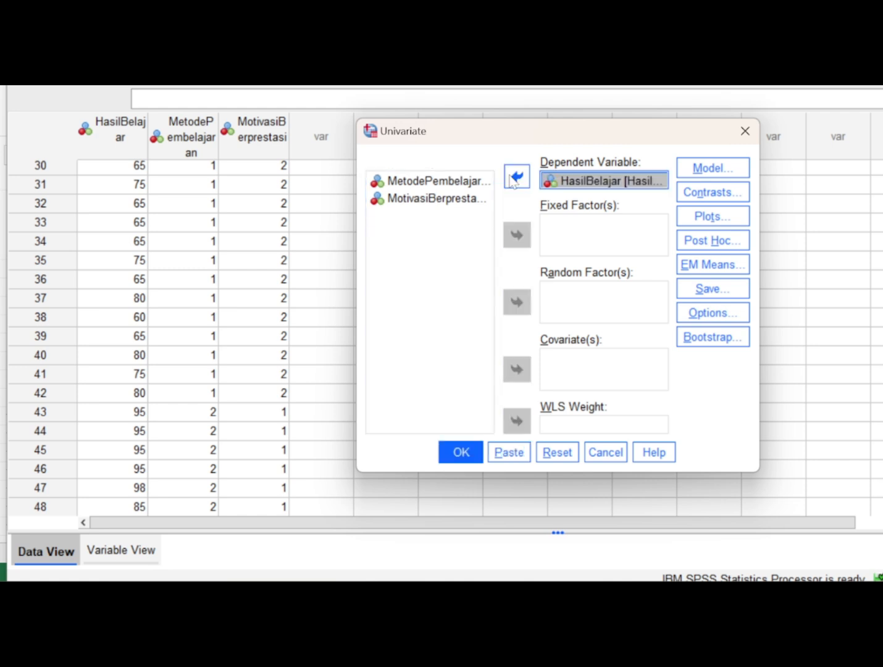
Assign MetodePembelajaran and MotivasiBerprestasi together as fixed factors of the Univariate analysis
click(469, 180)
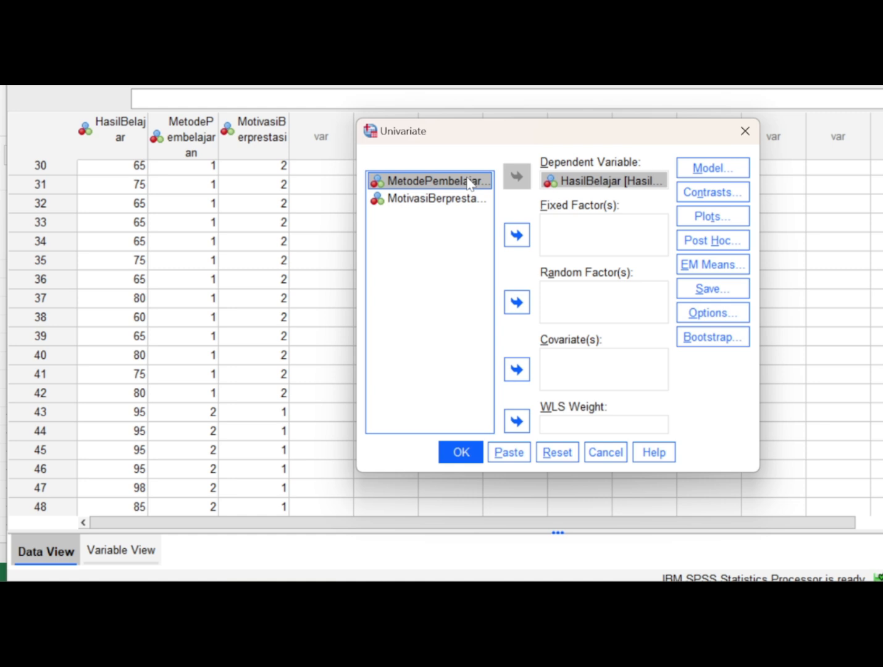
key(shift+Down)
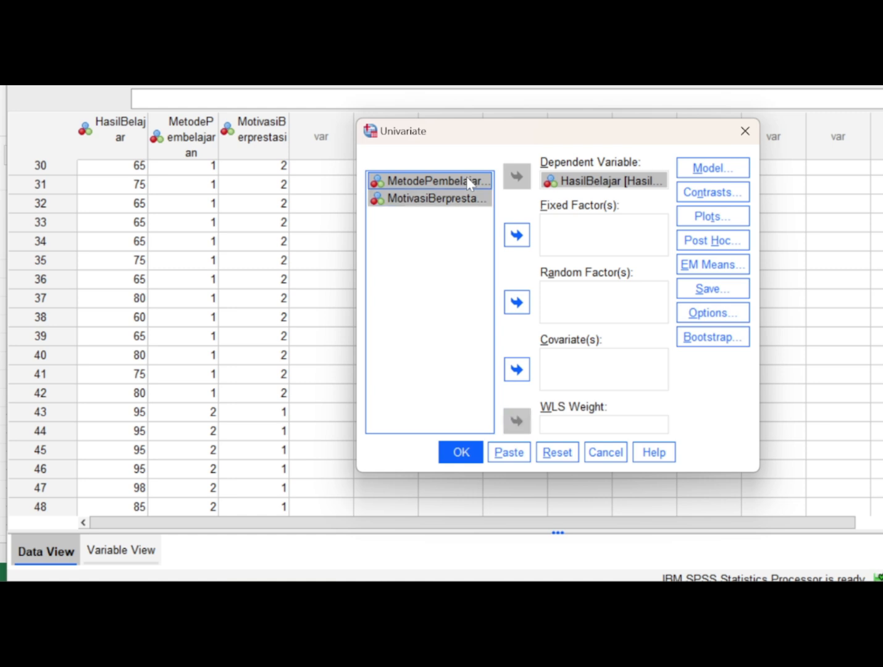
click(516, 235)
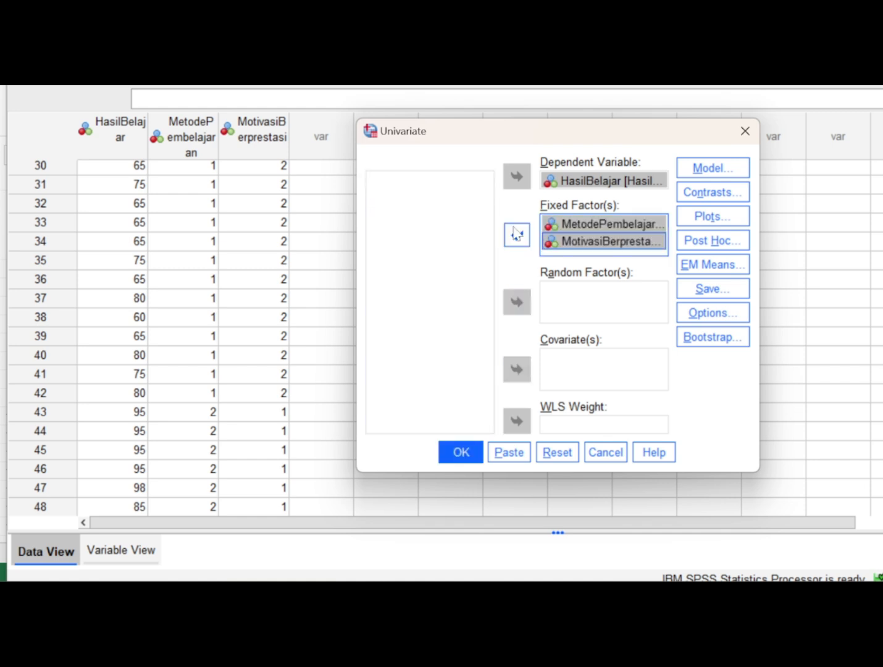
Include descriptive statistics and homogeneity tests in the Univariate analysis output options
click(714, 314)
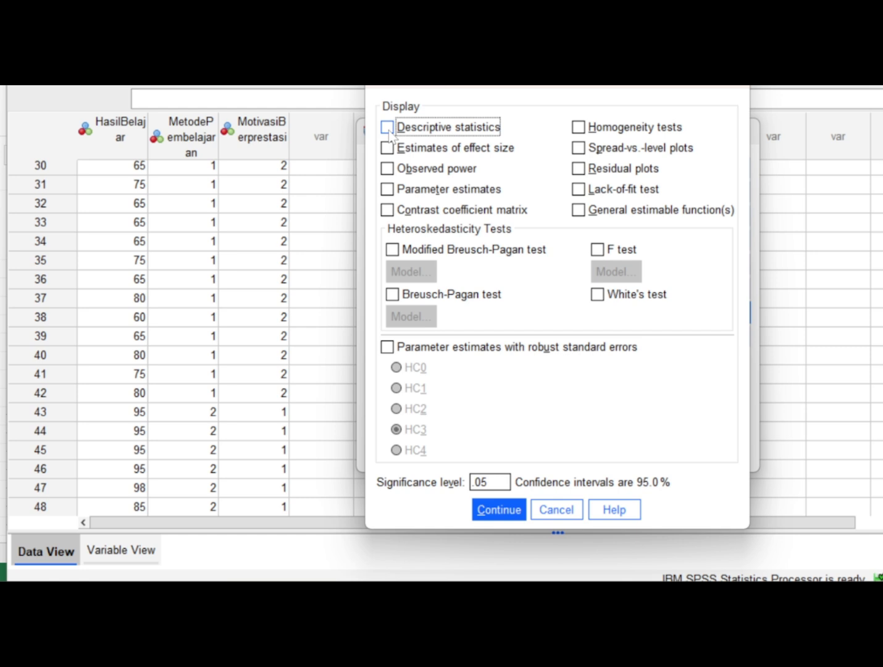
click(388, 128)
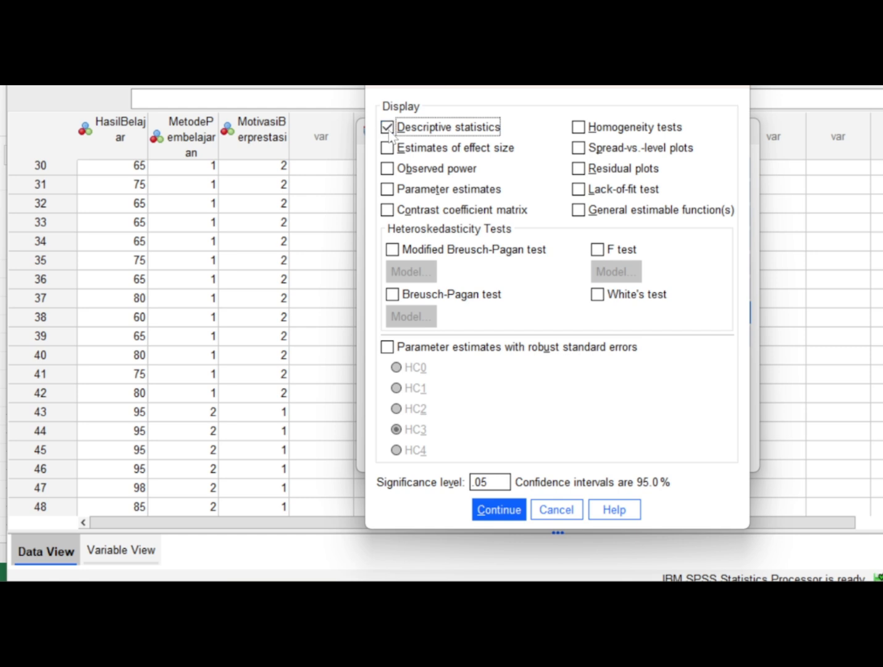
click(578, 130)
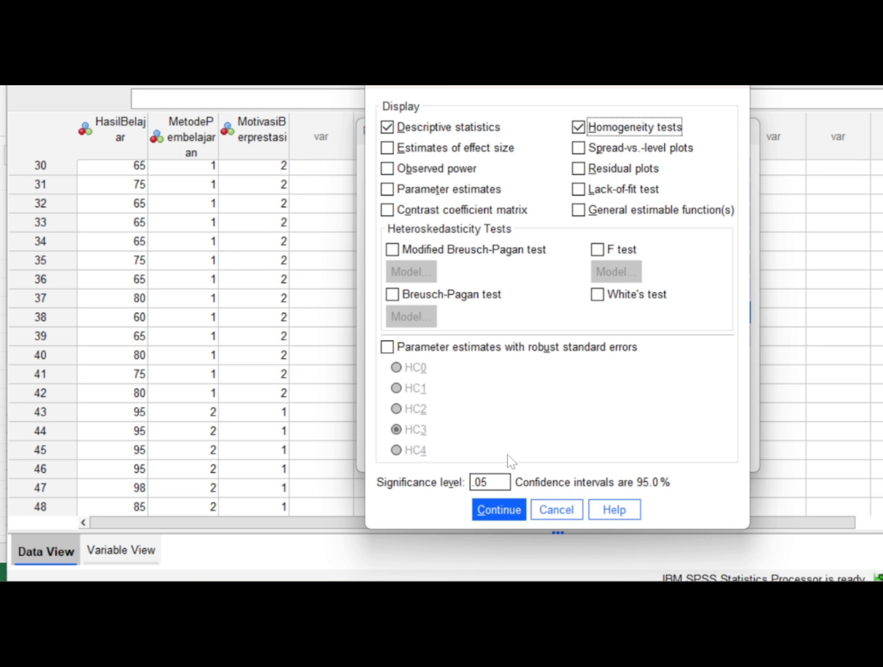
click(513, 511)
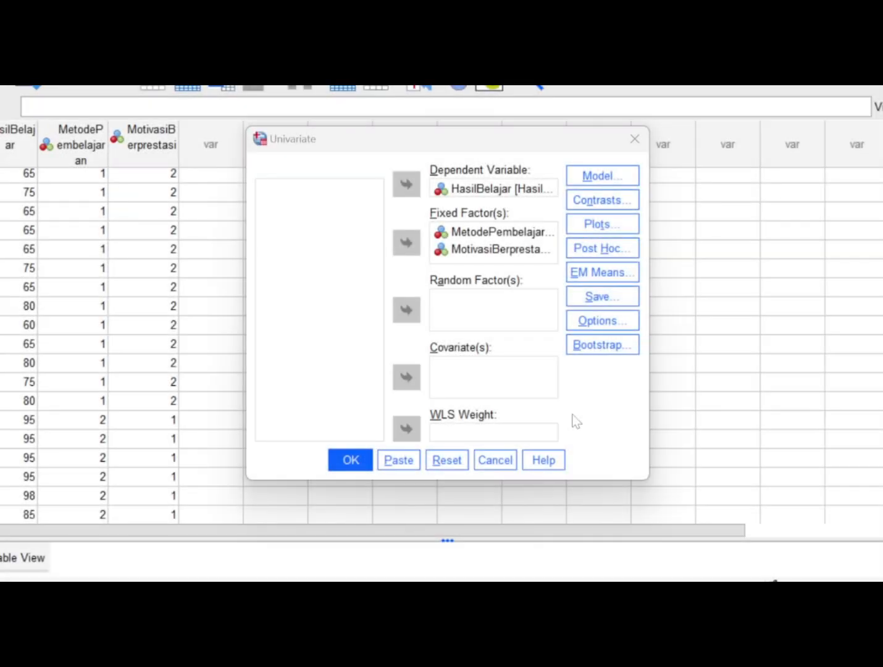
click(736, 329)
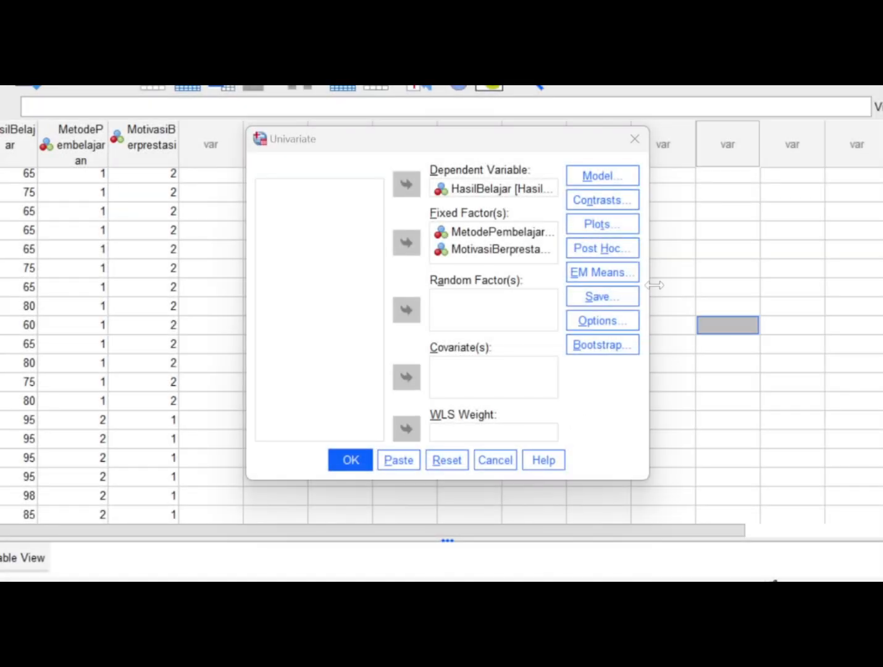
Add a profile plot with MetodePembelajaran on the horizontal axis and MotivasiBerprestasi as separate lines
click(604, 226)
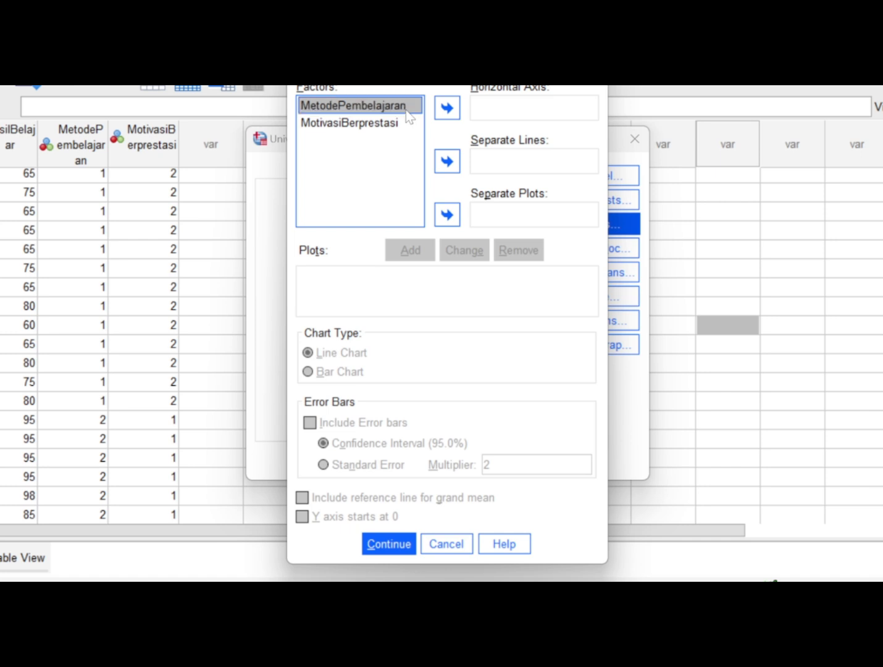
click(450, 108)
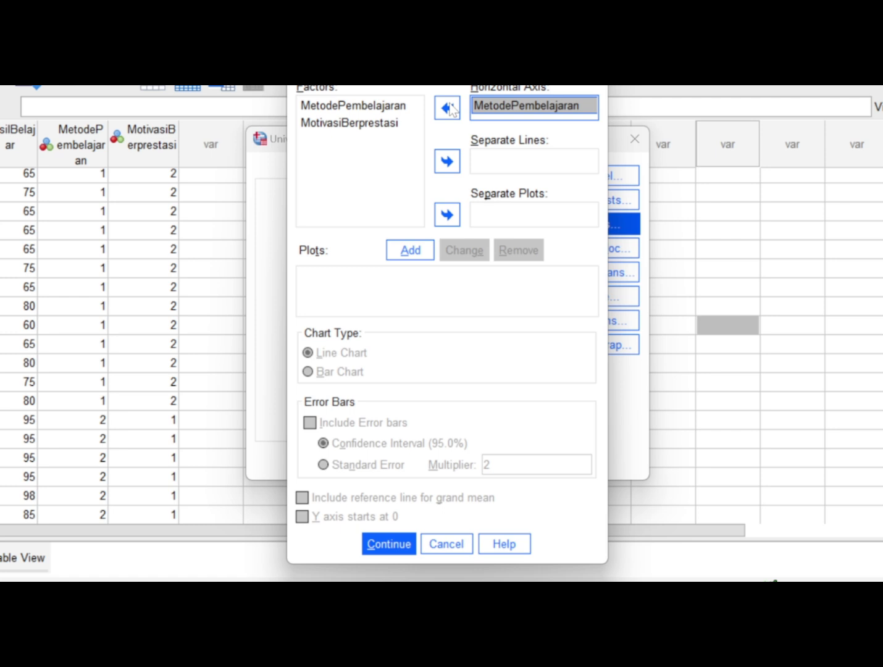
click(399, 126)
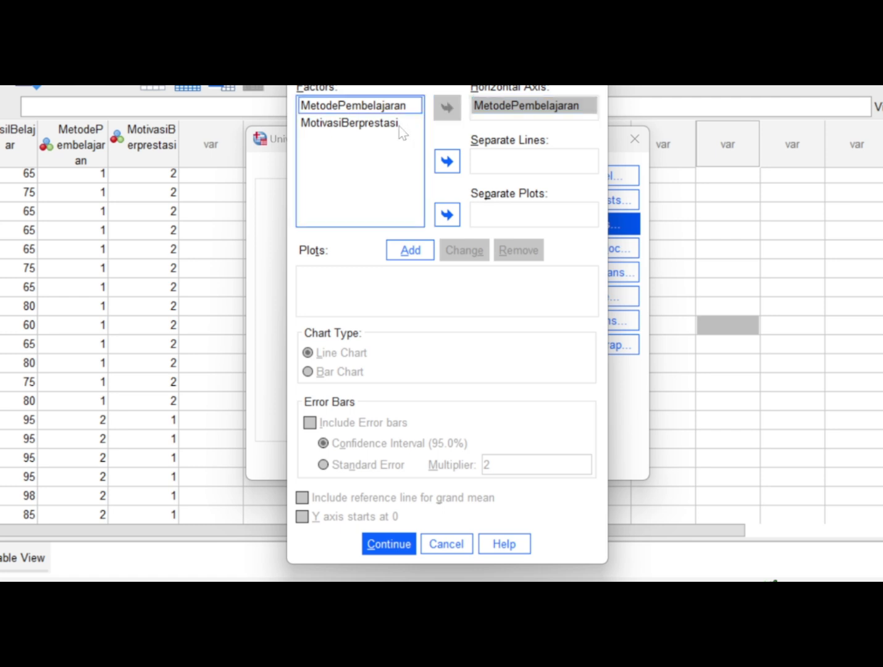
click(454, 163)
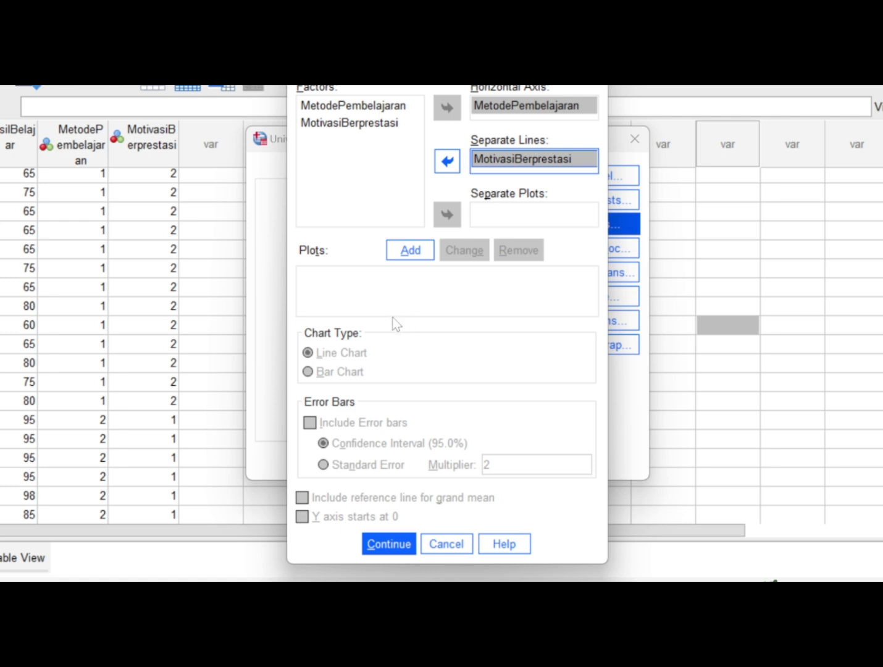
click(411, 250)
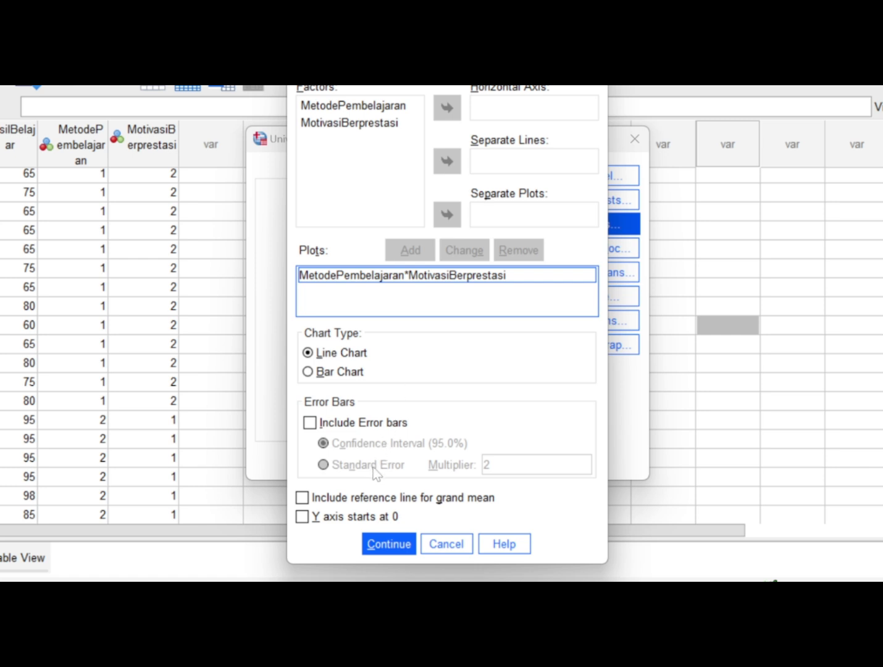
click(403, 545)
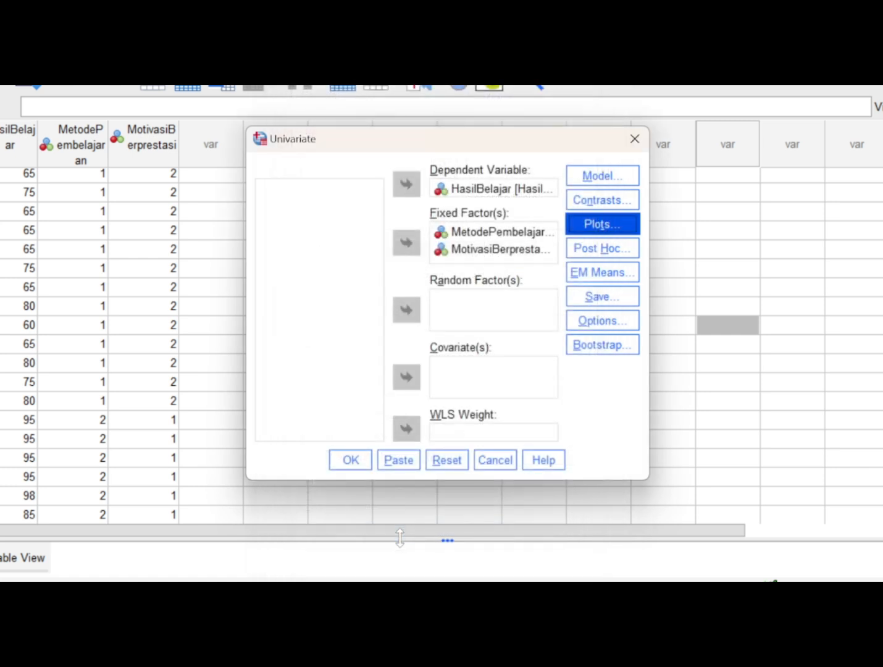
Set MetodePembelajaran and MotivasiBerprestasi as the factors for post hoc tests, with no test type selected
click(594, 250)
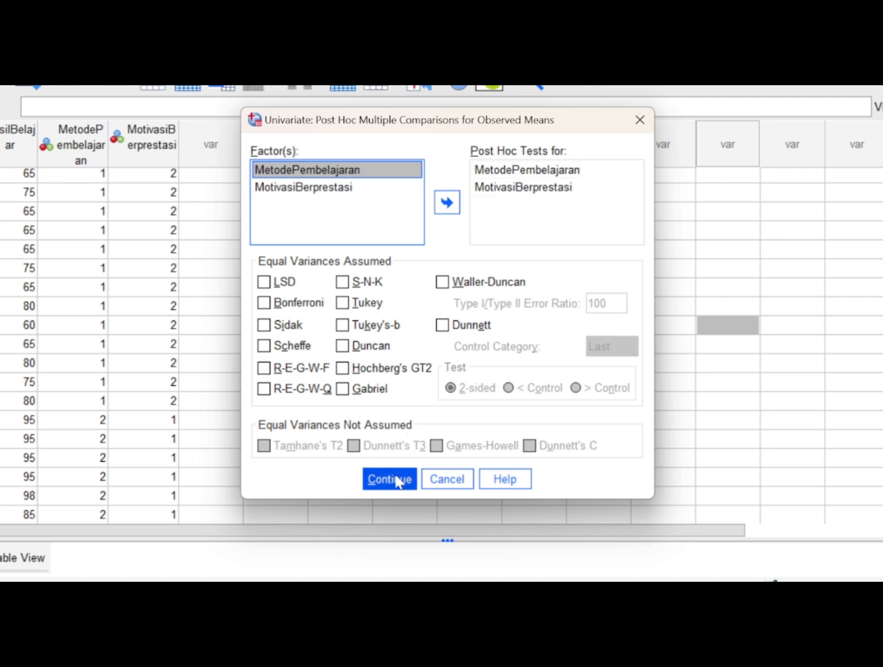
click(524, 187)
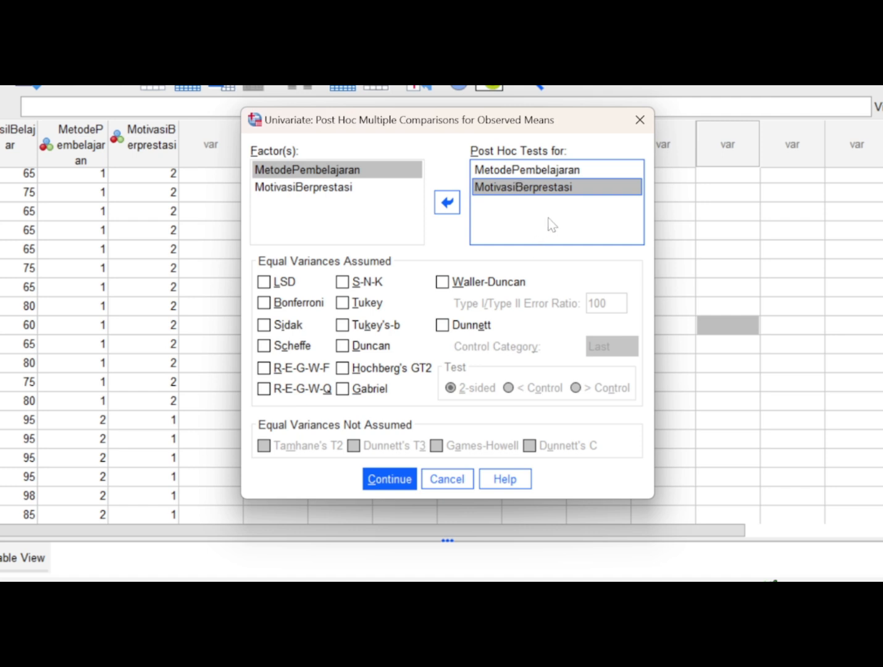
click(392, 479)
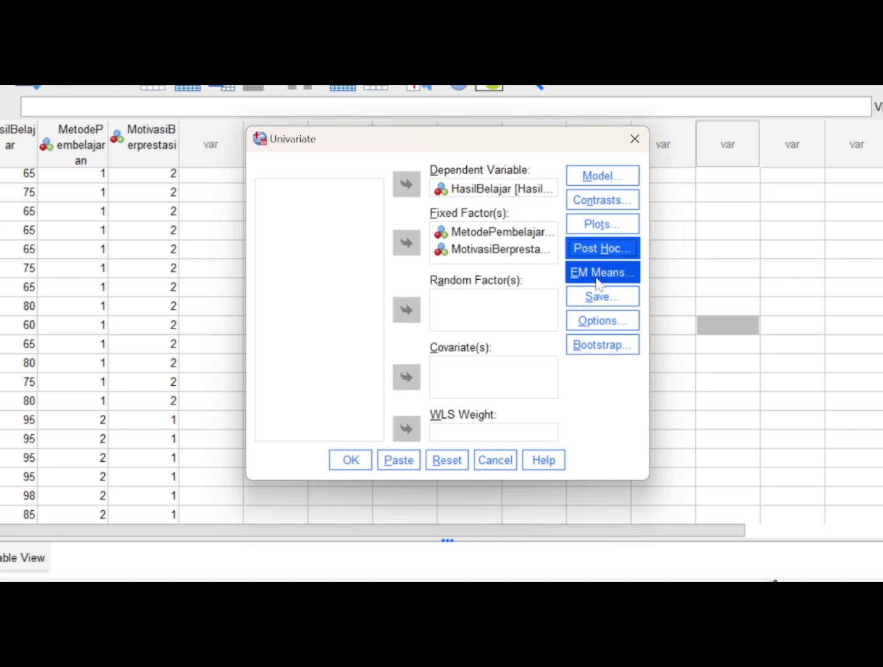
Display estimated marginal means for the MetodePembelajaran*MotivasiBerprestasi interaction and run the Univariate analysis
click(598, 278)
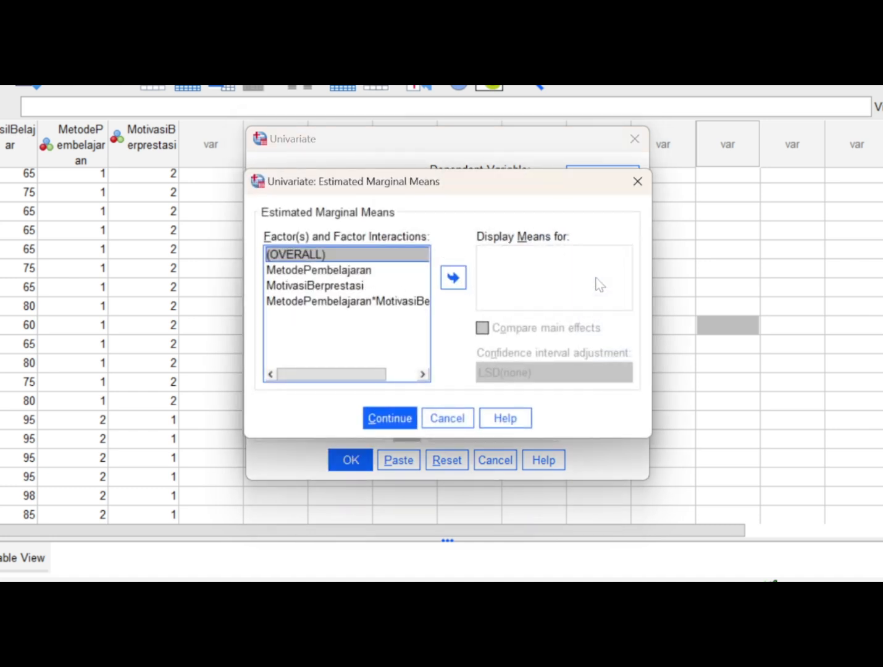
click(421, 303)
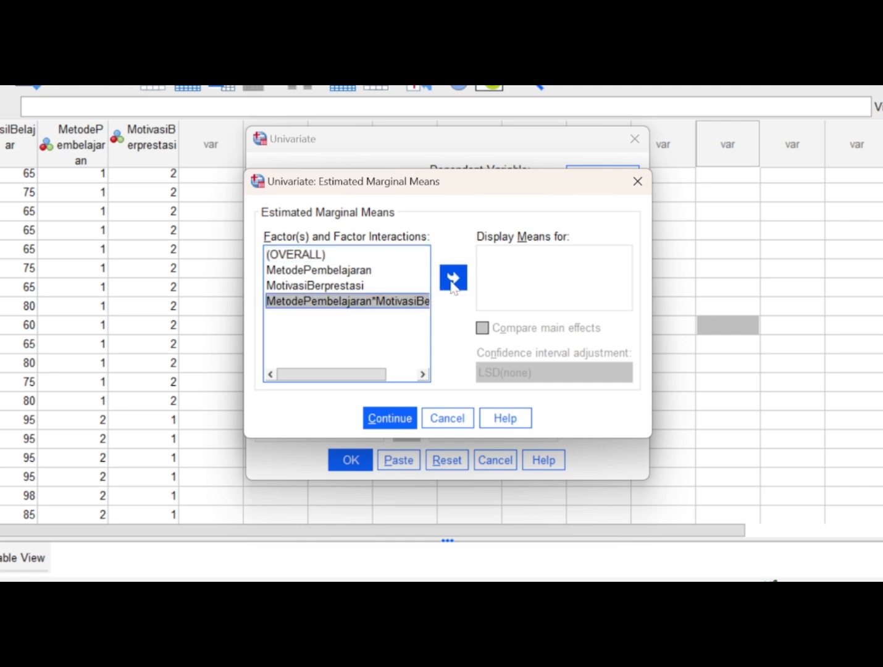
click(453, 281)
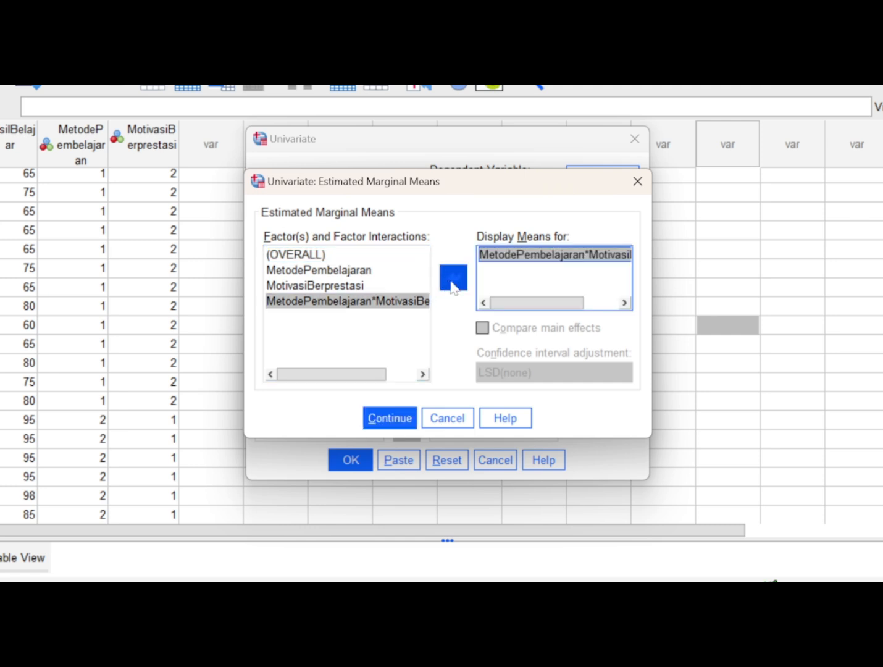
click(388, 420)
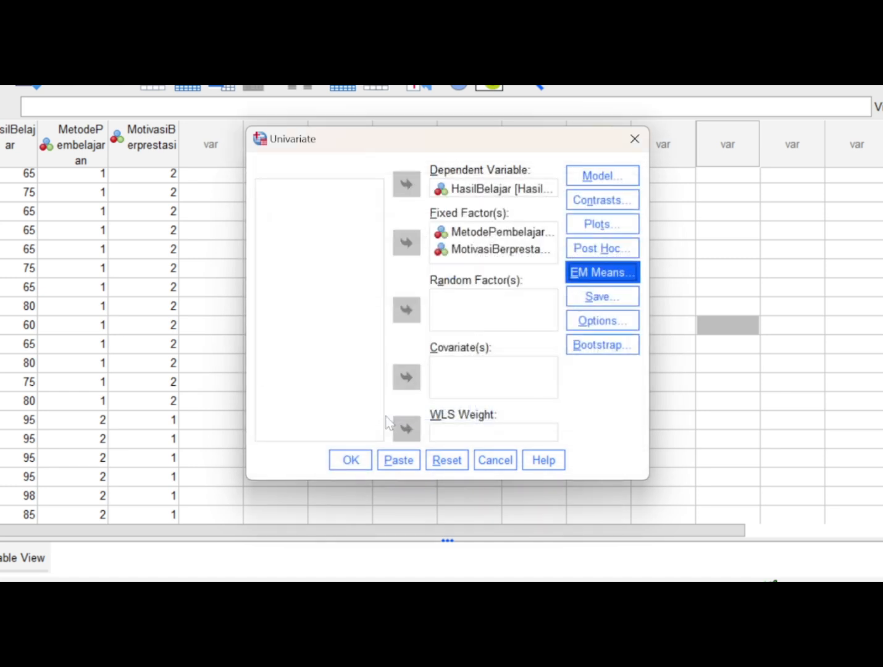
click(353, 460)
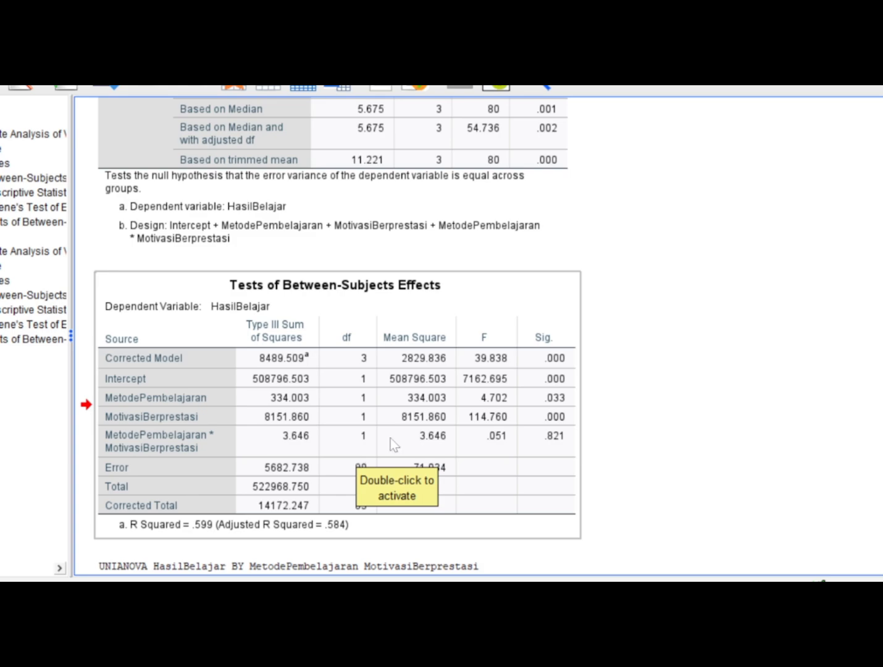